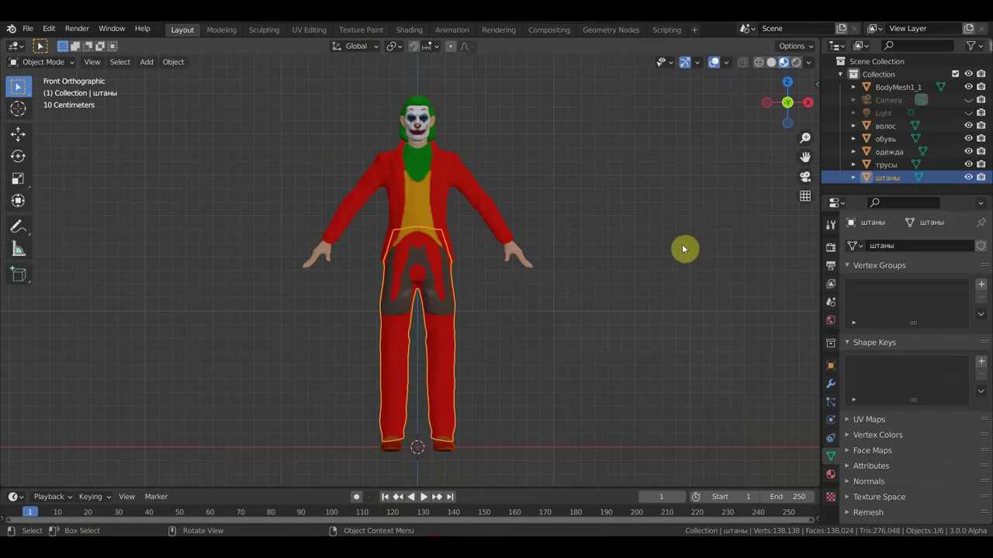
Angle the view, select the pants object (штаны), and activate the Move tool.
middle_drag(612, 274, 600, 292)
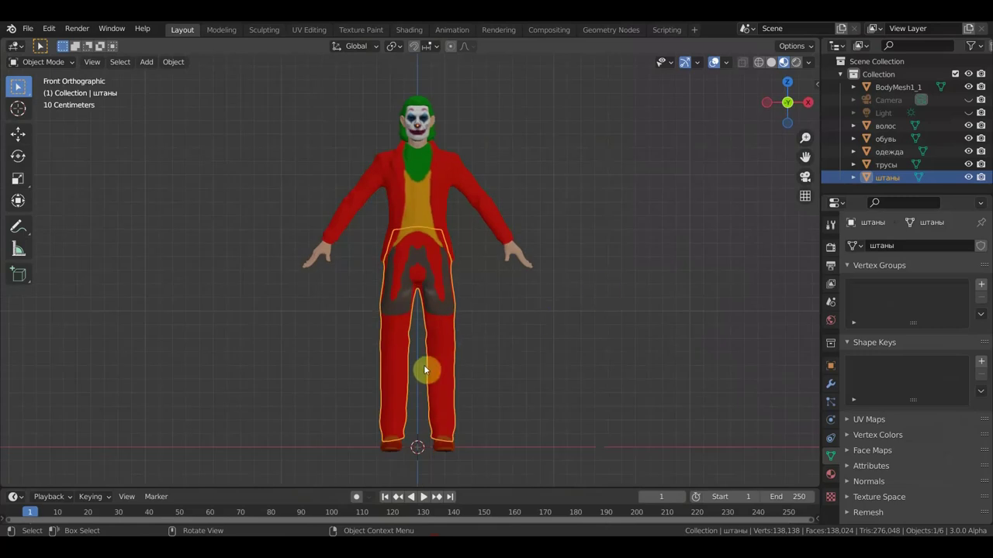
click(441, 355)
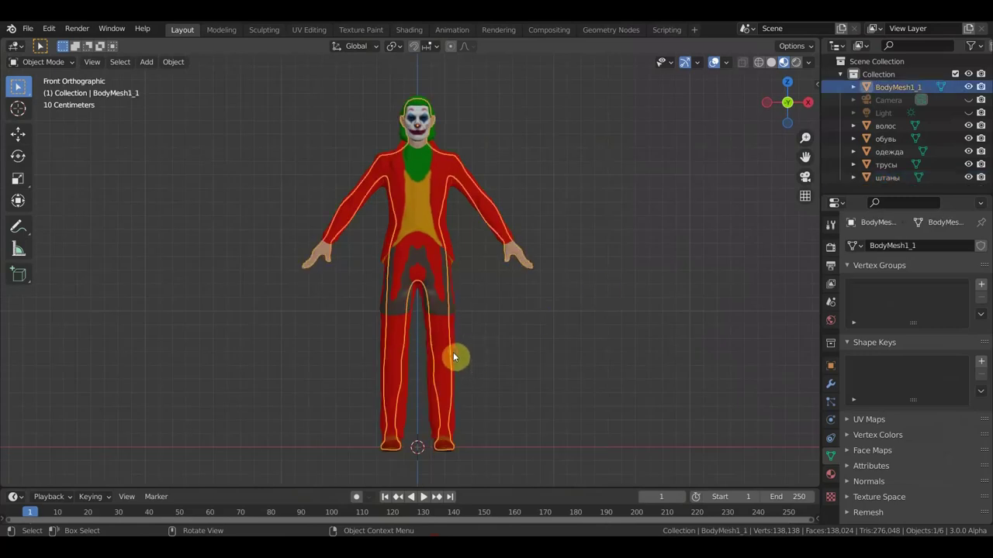
click(452, 352)
click(25, 136)
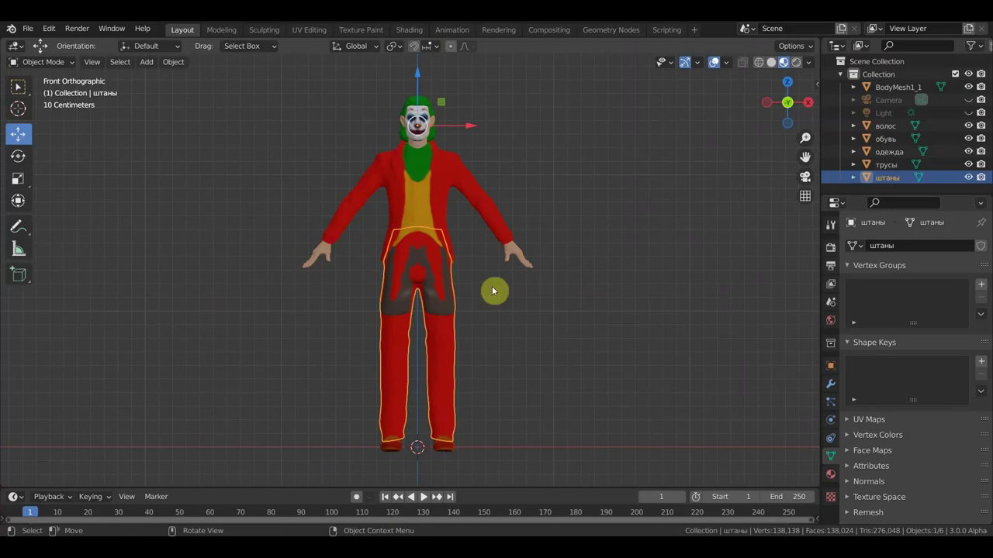
Drag the pants right on X, then the jacket and shoes left on X beside the body.
drag(468, 142, 669, 142)
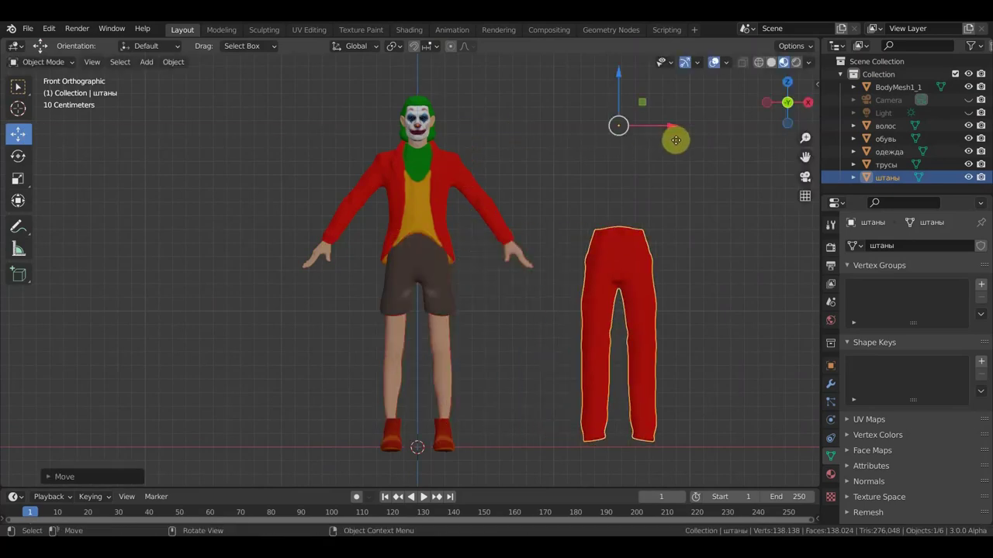
click(441, 211)
drag(485, 133, 233, 153)
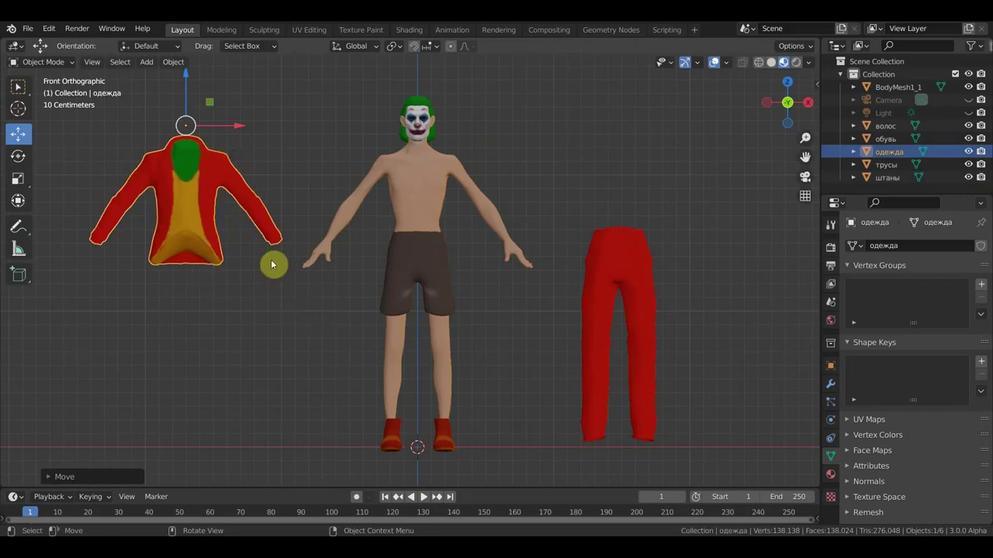
click(444, 448)
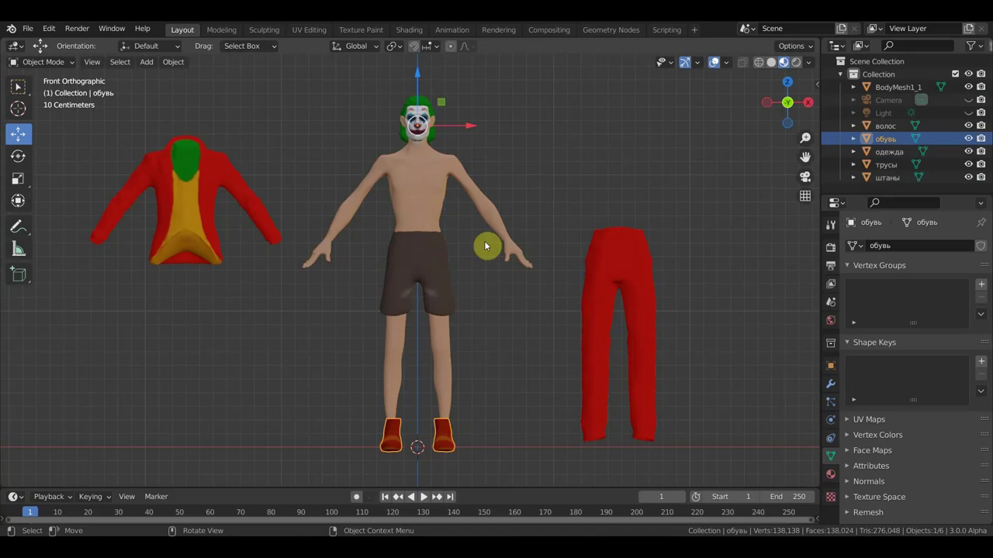
drag(478, 140, 240, 173)
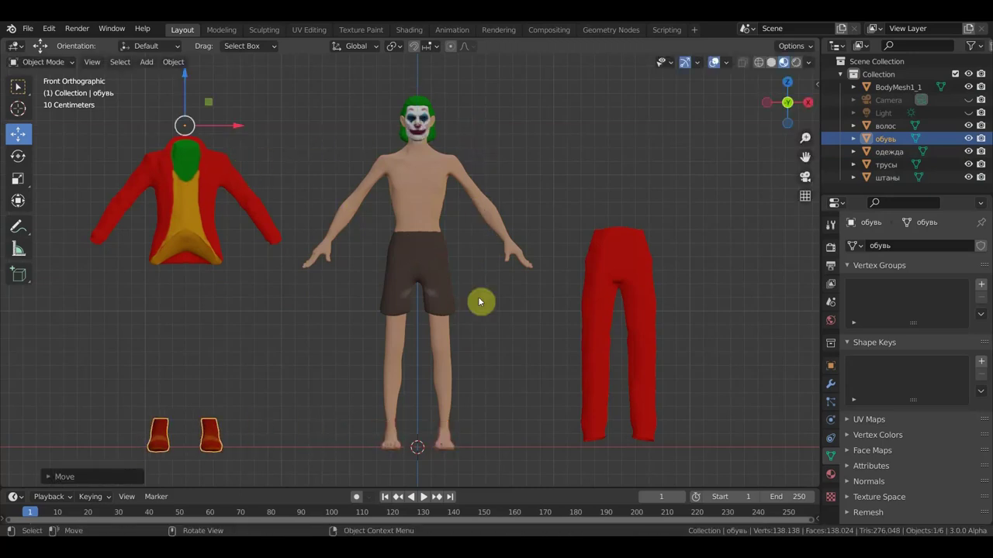
mouse_move(480, 300)
middle_down()
mouse_move(509, 338)
mouse_move(217, 346)
mouse_move(516, 334)
middle_up()
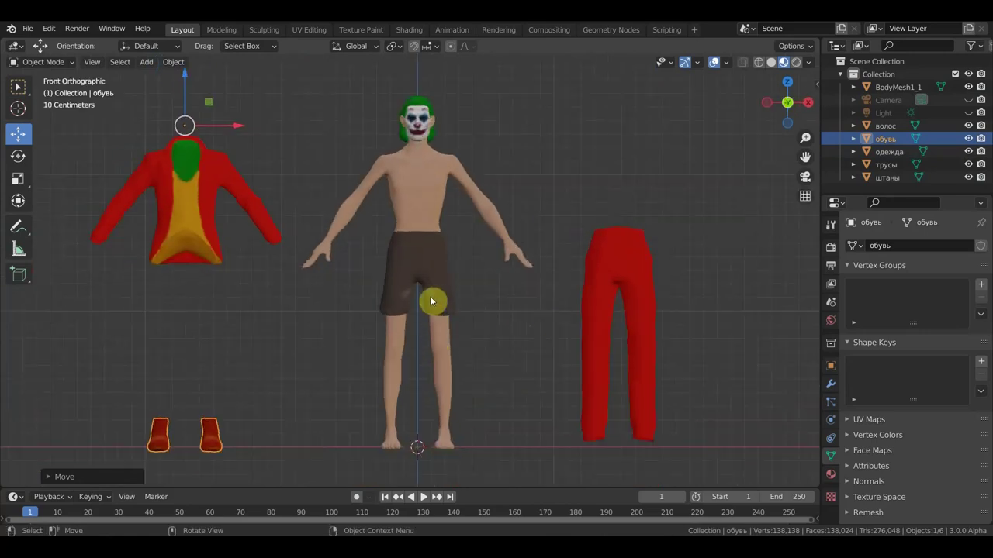
Slide the shoes right on X back onto the character's feet and check from another angle.
click(217, 446)
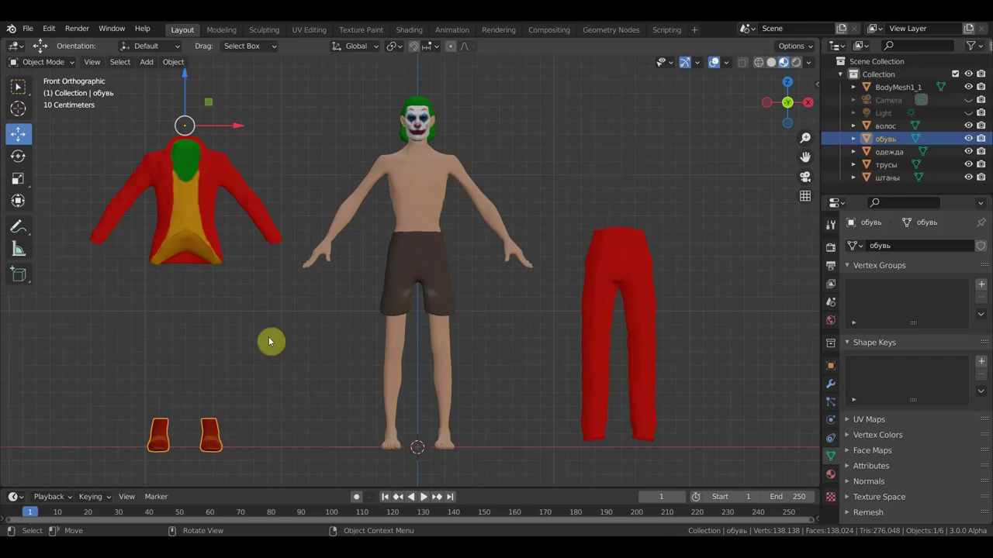
drag(236, 130, 473, 198)
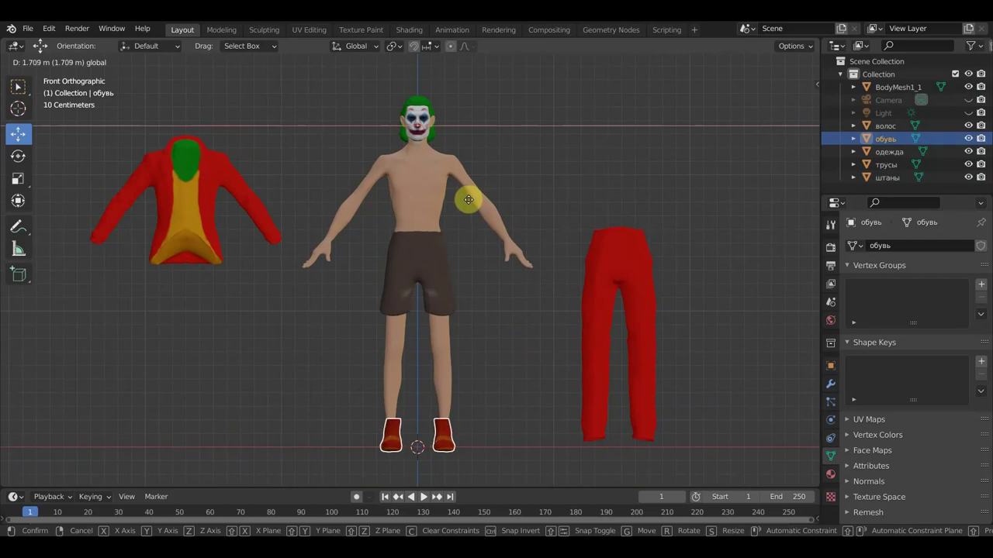
drag(468, 200, 470, 202)
mouse_move(484, 288)
middle_down()
mouse_move(607, 381)
mouse_move(644, 375)
mouse_move(474, 372)
mouse_move(495, 376)
middle_up()
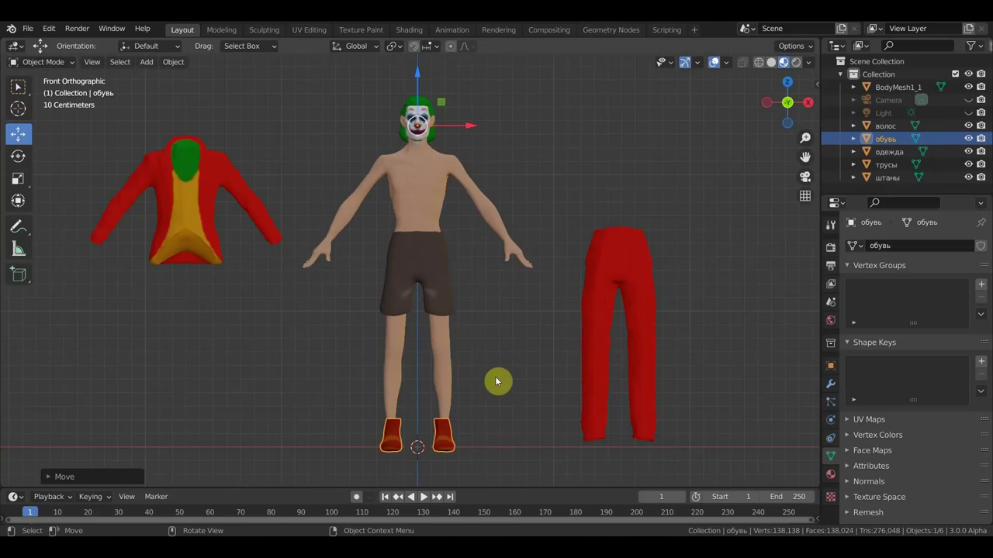
click(609, 317)
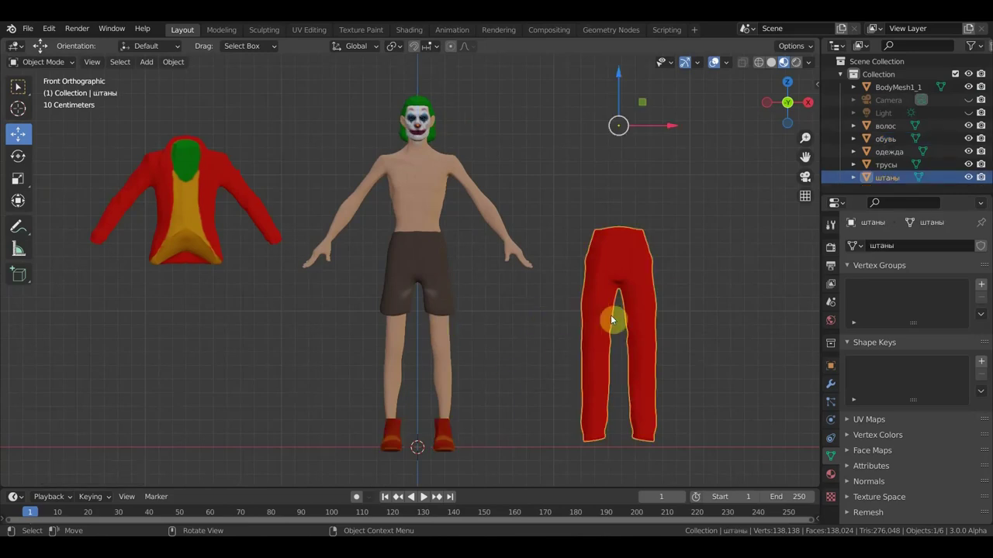
Grab the red pants with G, X and slide them back onto the body.
key(g)
key(x)
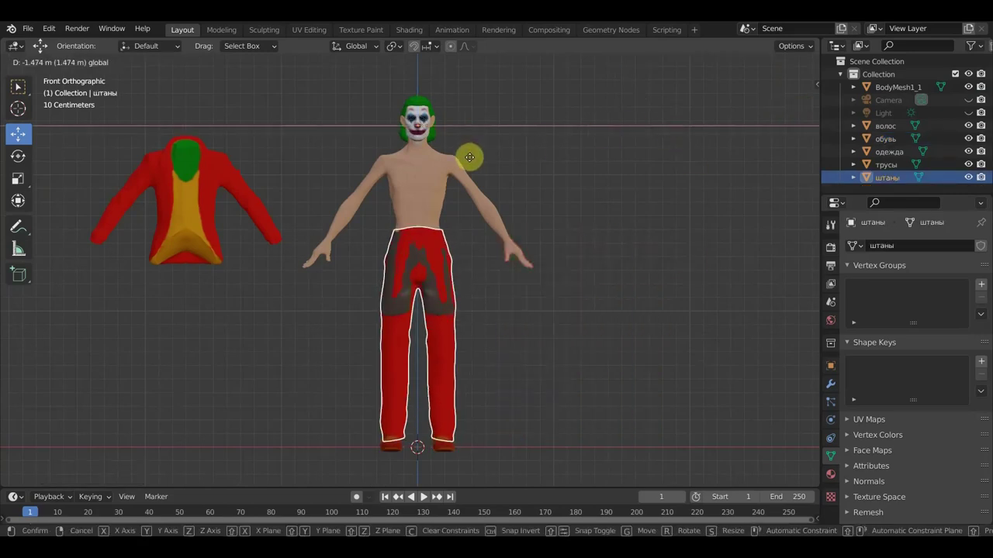
click(467, 162)
Move the brown shorts right on X with G, X so they stand beside the body.
click(448, 316)
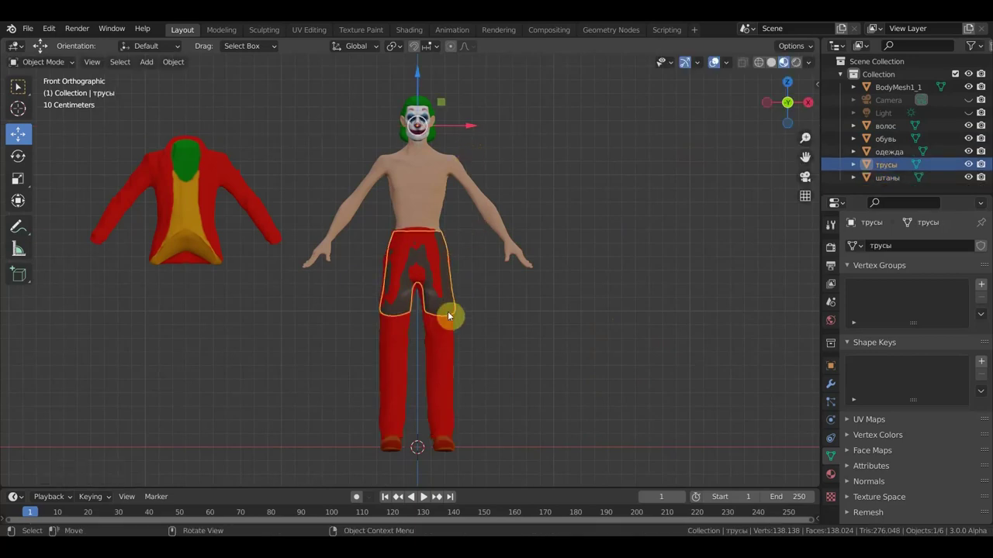
key(g)
key(x)
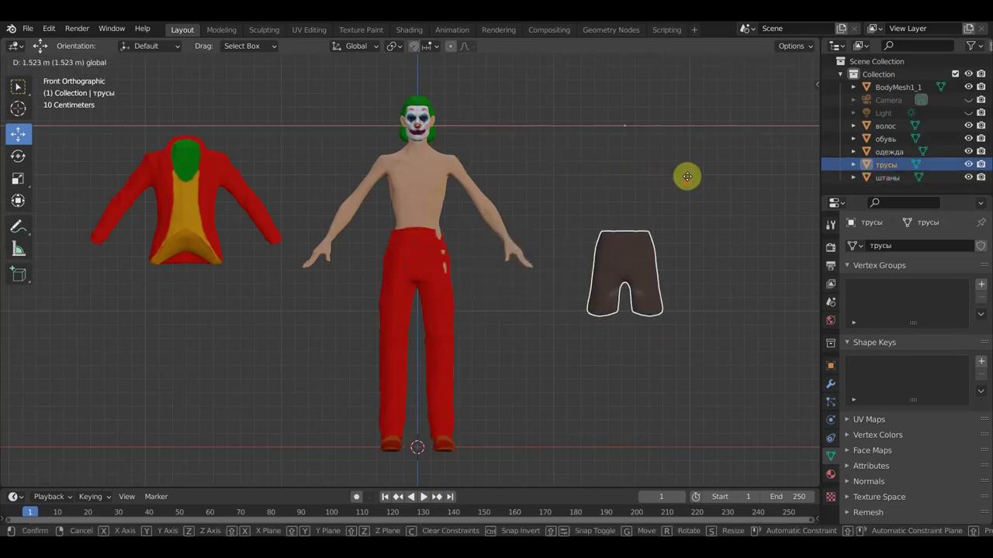
click(675, 182)
Nudge the red pants slightly on X and orbit to check their fit.
click(441, 321)
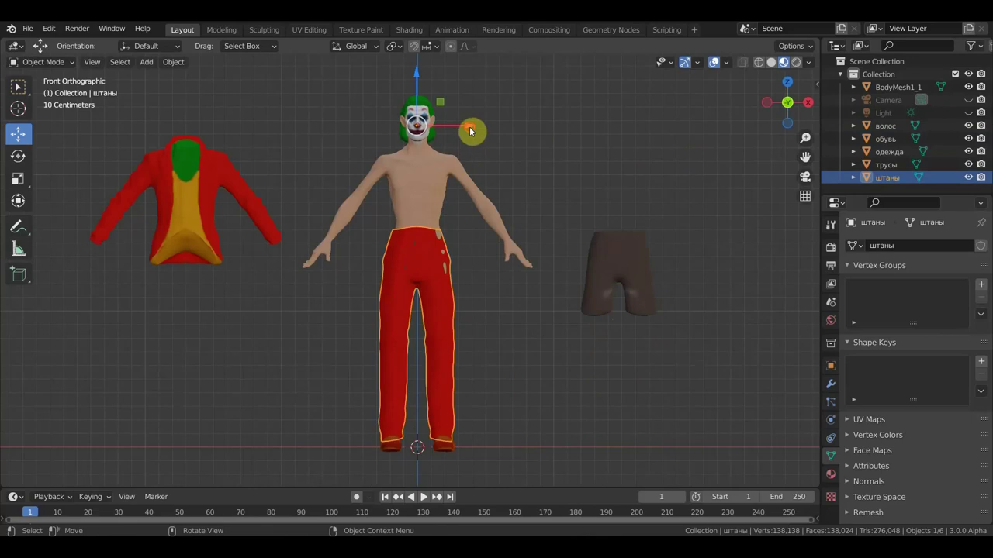
drag(469, 131, 472, 128)
mouse_move(536, 215)
middle_down()
mouse_move(609, 233)
mouse_move(611, 265)
mouse_move(525, 261)
middle_up()
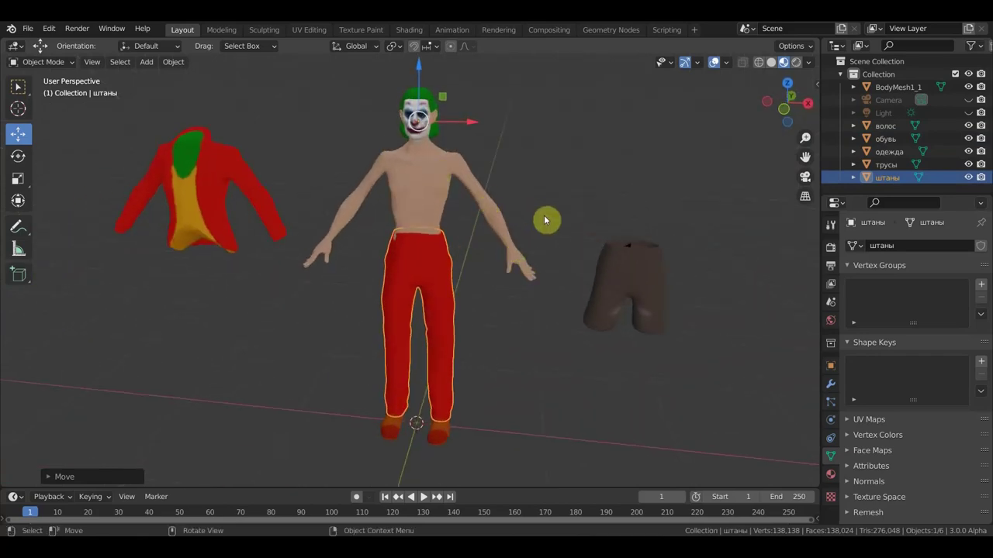
key(KP_1)
click(25, 84)
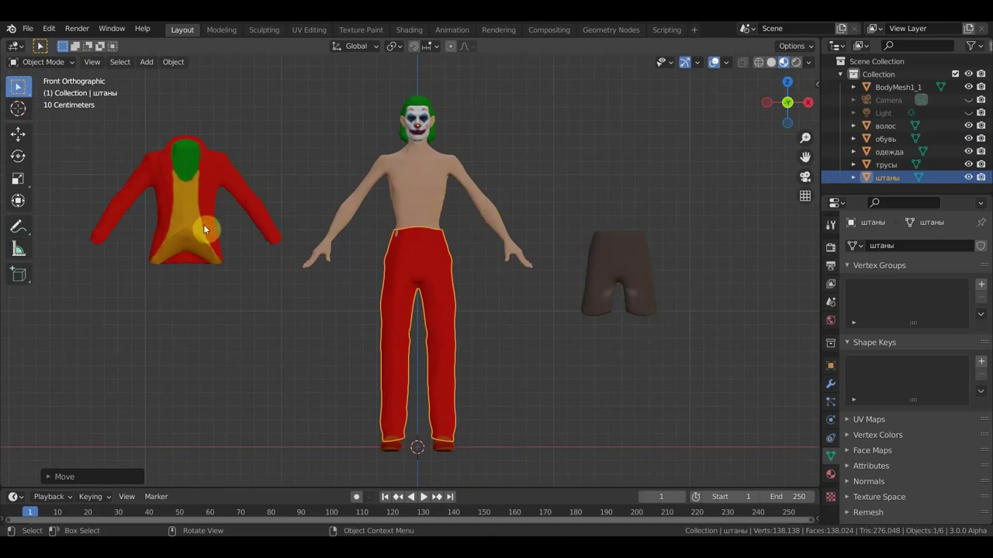
mouse_move(515, 208)
middle_down()
mouse_move(582, 218)
mouse_move(513, 227)
mouse_move(525, 222)
middle_up()
key(KP_1)
click(203, 212)
scroll(204, 212, up, 3)
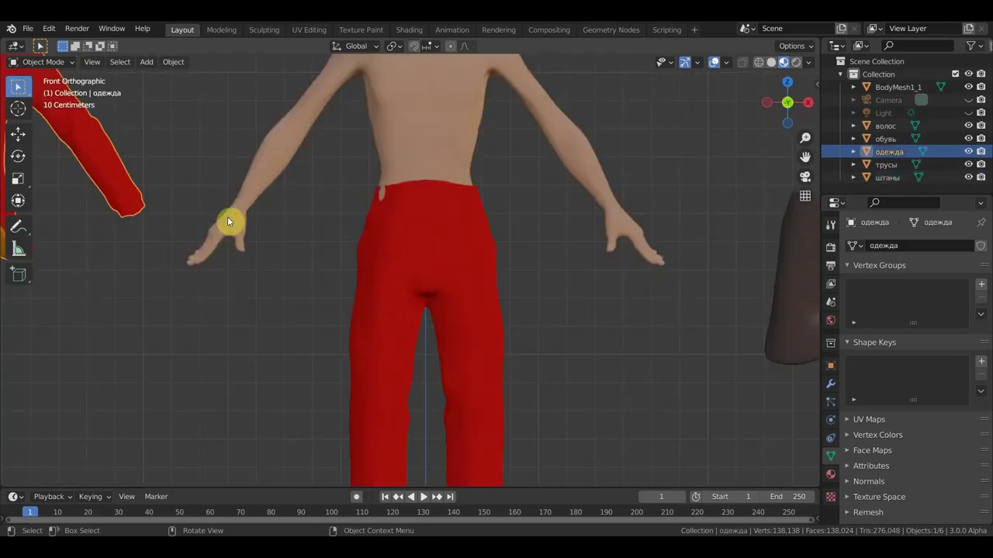
key(KP_Decimal)
mouse_move(633, 332)
middle_down()
mouse_move(543, 294)
mouse_move(539, 277)
mouse_move(587, 306)
mouse_move(629, 315)
mouse_move(799, 282)
mouse_move(540, 290)
middle_up()
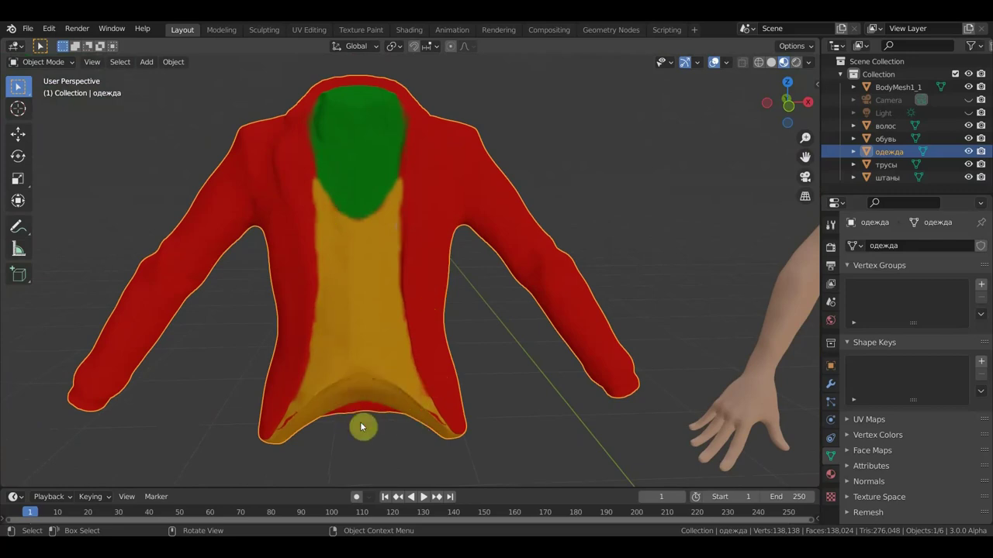
key(KP_1)
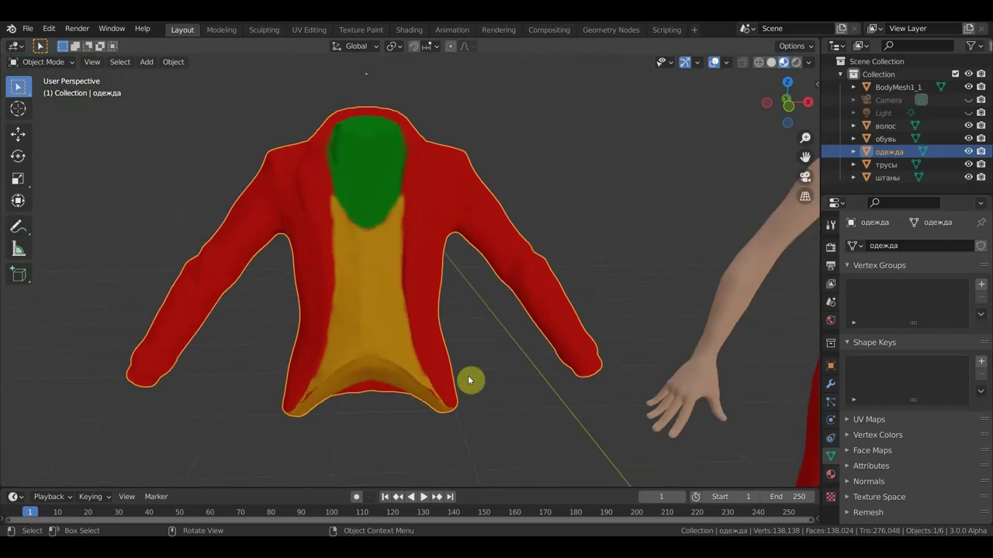
scroll(481, 355, down, 4)
scroll(471, 372, up, 1)
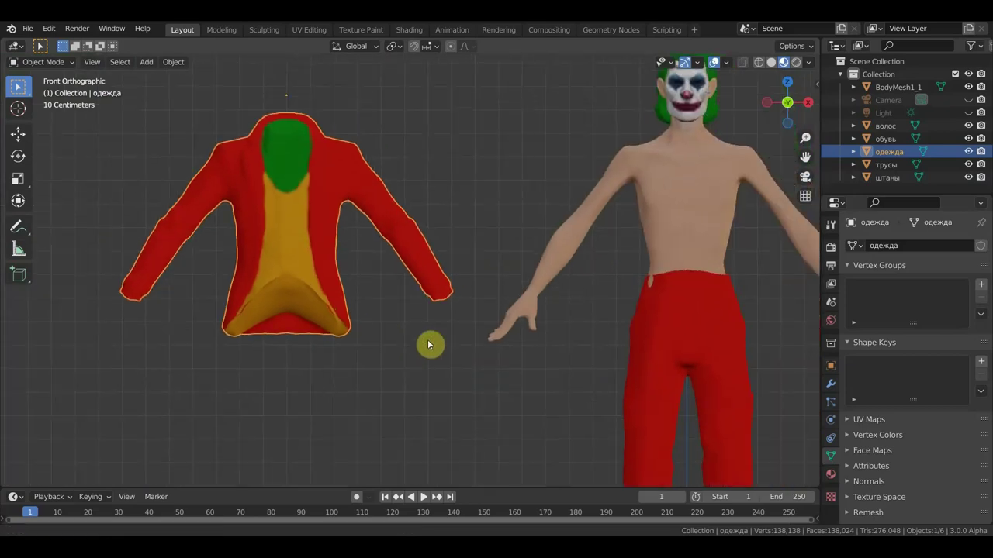
shift+middle_drag(366, 300, 314, 302)
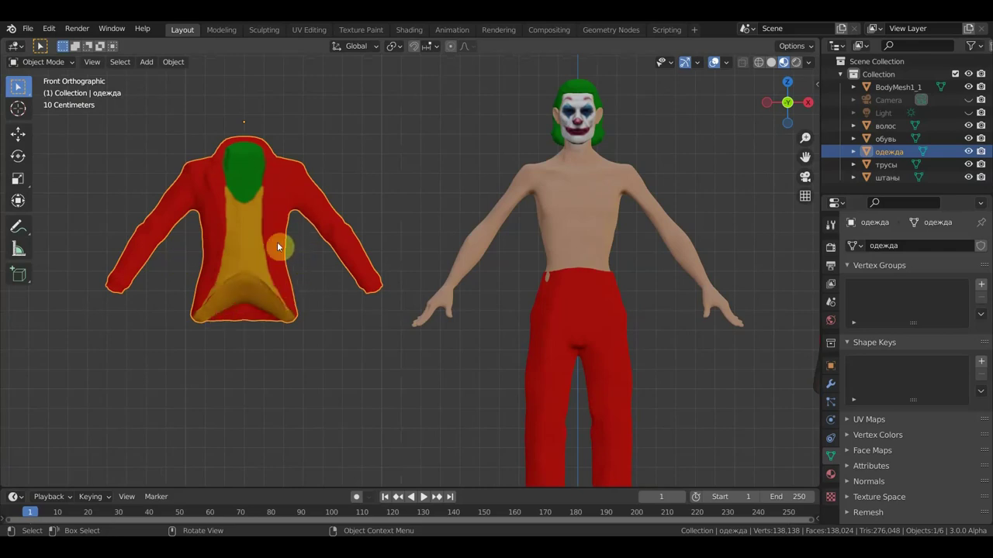
Slide the jacket right onto the body, then import untitled.obj from the Desktop.
click(17, 133)
drag(295, 123, 637, 165)
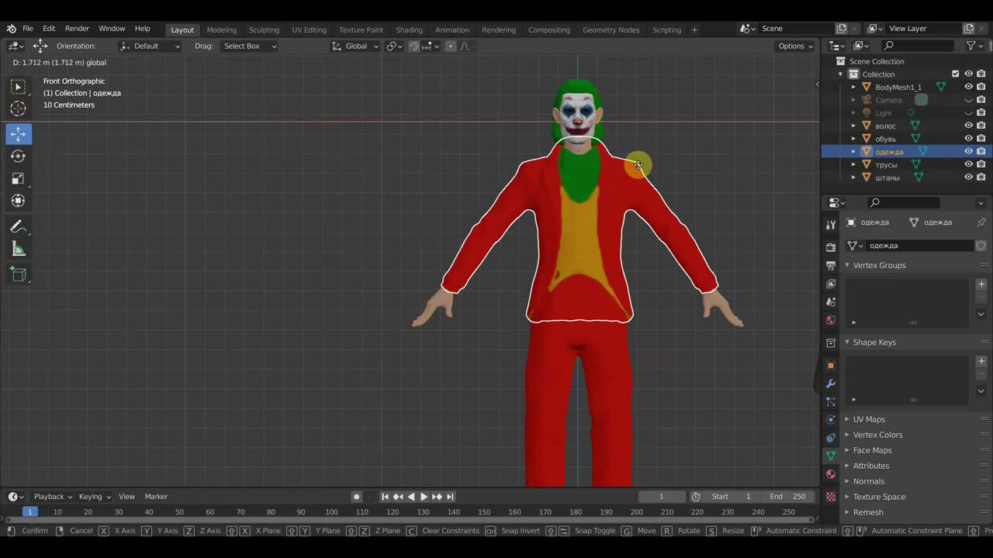
click(211, 333)
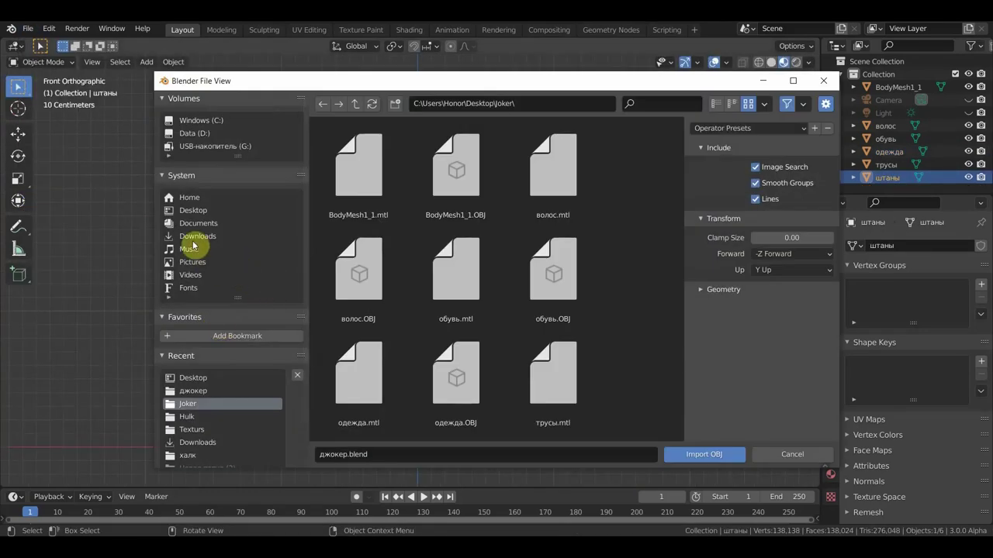
click(198, 214)
scroll(466, 296, down, 2)
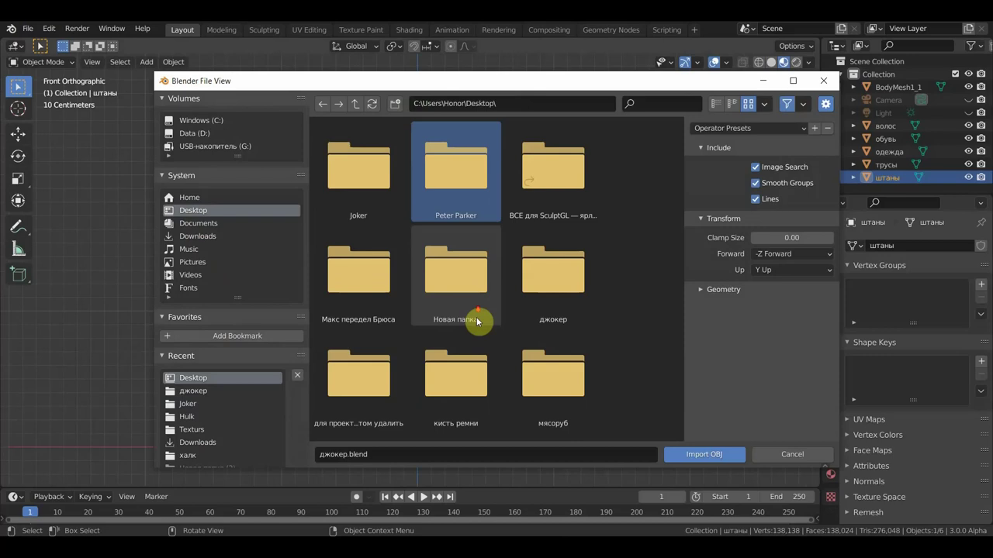
scroll(487, 333, down, 2)
scroll(489, 337, down, 1)
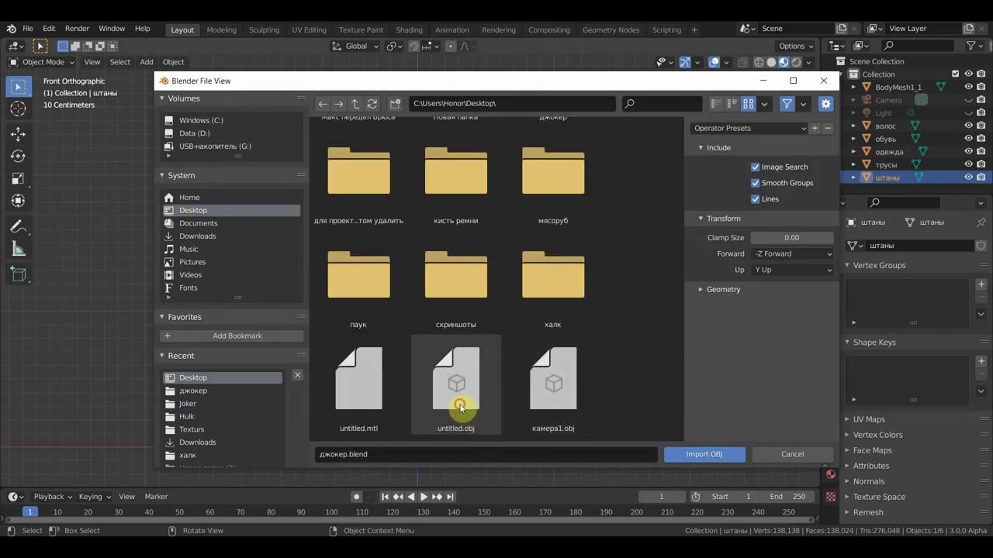
click(460, 406)
click(705, 455)
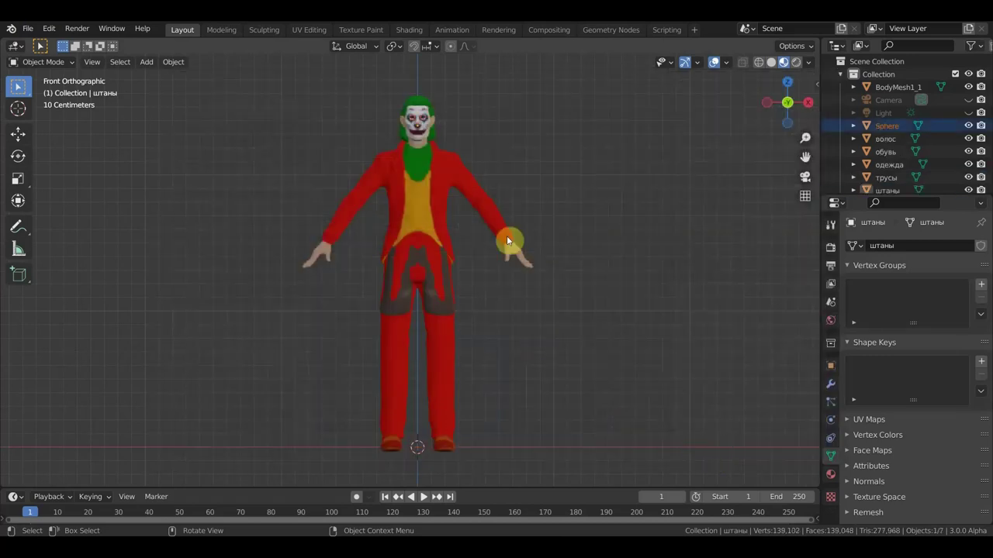
Zoom in on the Joker's head and grab the eye spheres with G to nudge them into the sockets.
scroll(530, 206, up, 4)
shift+middle_drag(580, 126, 585, 443)
scroll(569, 323, up, 2)
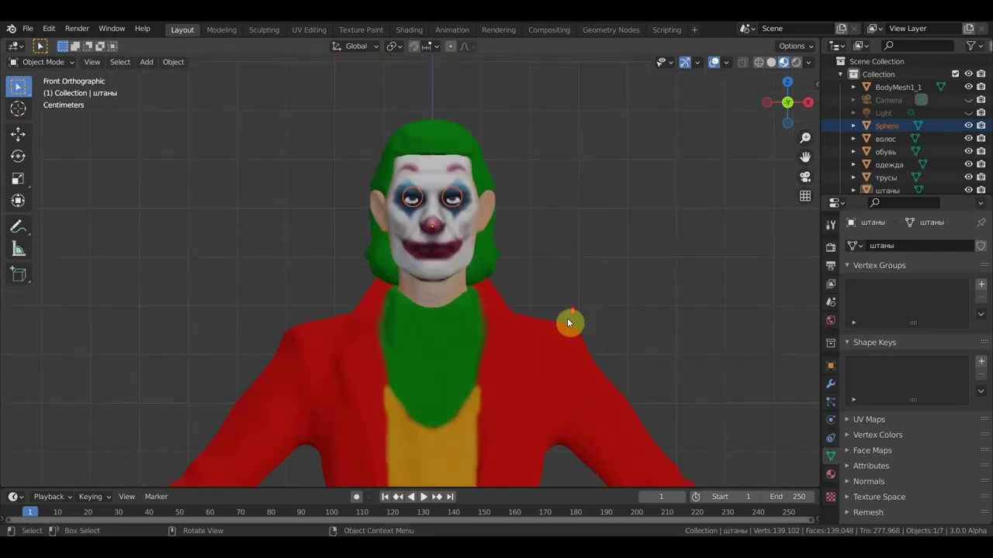
scroll(576, 265, up, 2)
scroll(576, 265, up, 2)
mouse_move(576, 265)
middle_down()
mouse_move(579, 285)
mouse_move(693, 311)
mouse_move(572, 308)
mouse_move(572, 291)
mouse_move(618, 253)
middle_up()
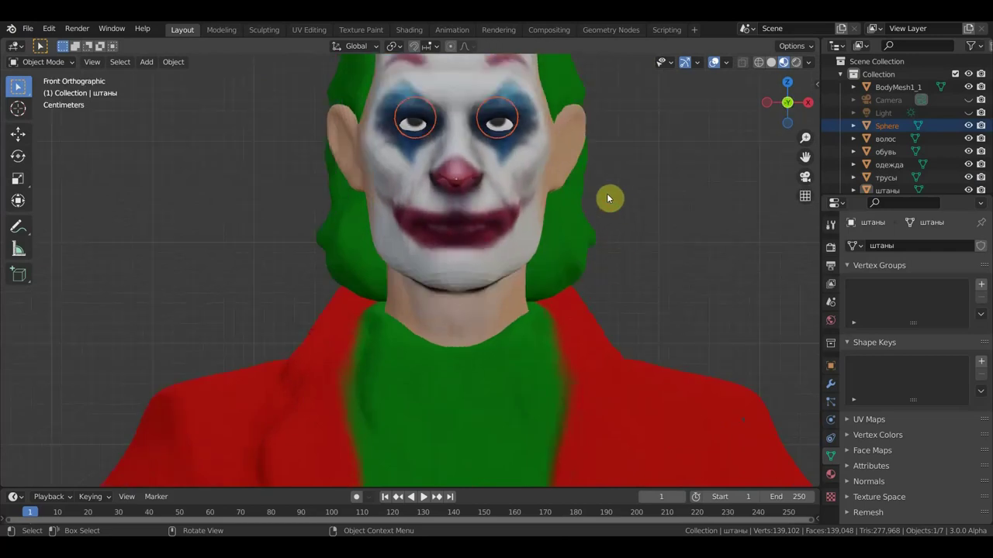
key(g)
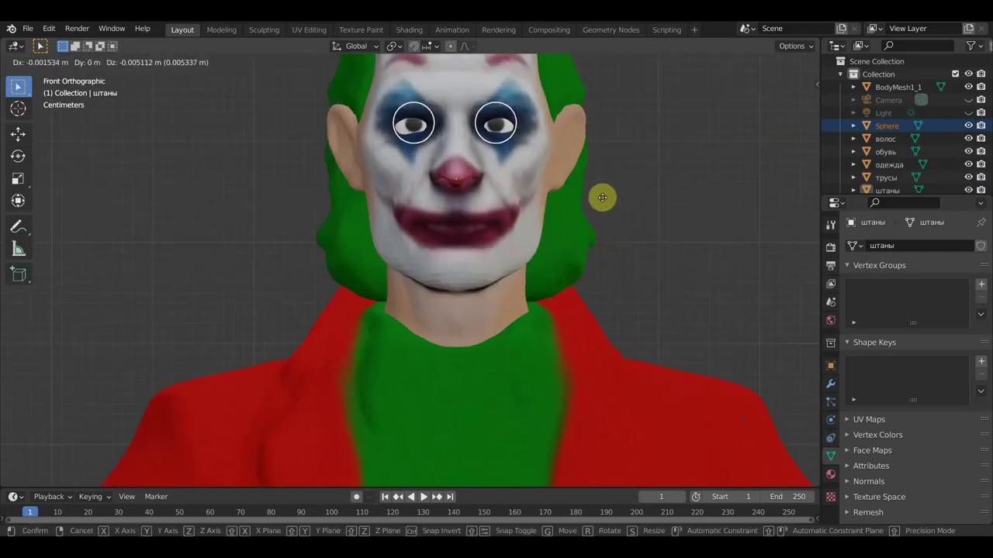
click(599, 200)
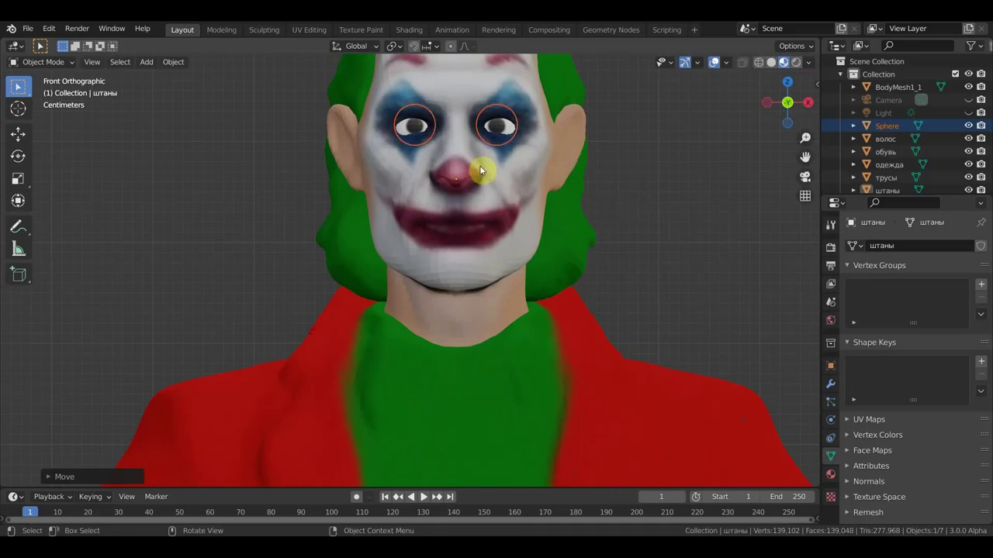
Inspect the eyes up close, then return to front view with numpad 1 and zoom out.
scroll(550, 186, down, 1)
shift+middle_drag(488, 160, 487, 311)
scroll(489, 284, up, 3)
scroll(509, 284, up, 2)
scroll(510, 284, up, 2)
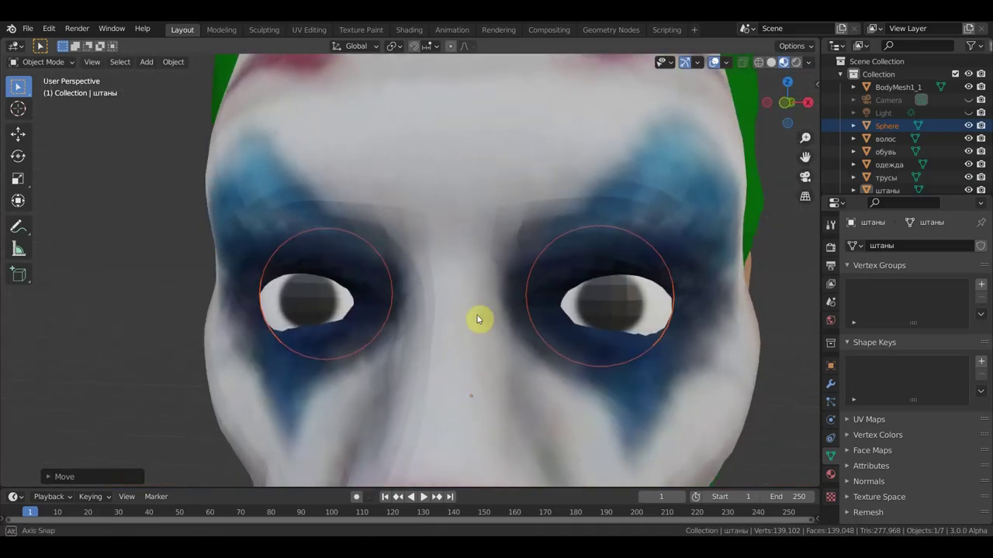
key(KP_1)
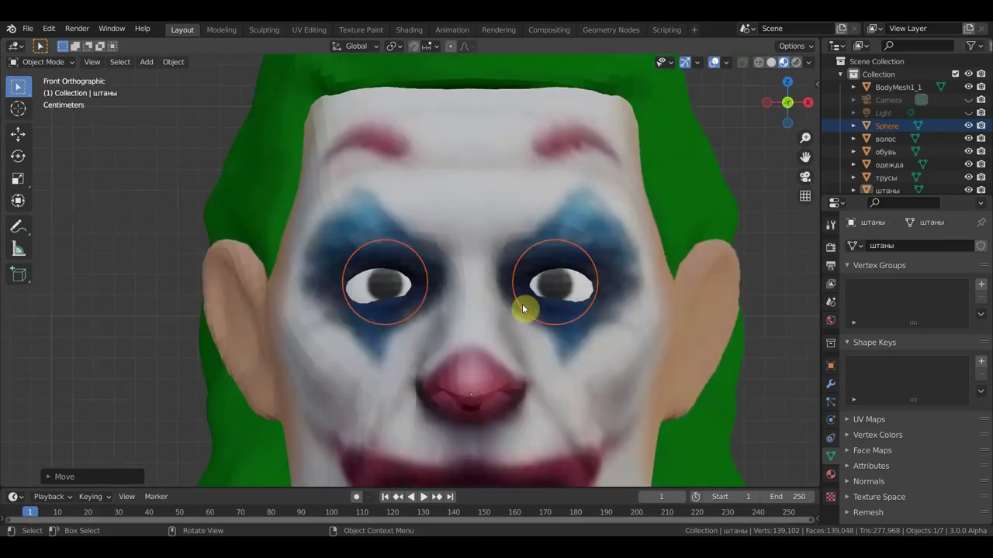
scroll(542, 318, down, 5)
scroll(602, 341, down, 2)
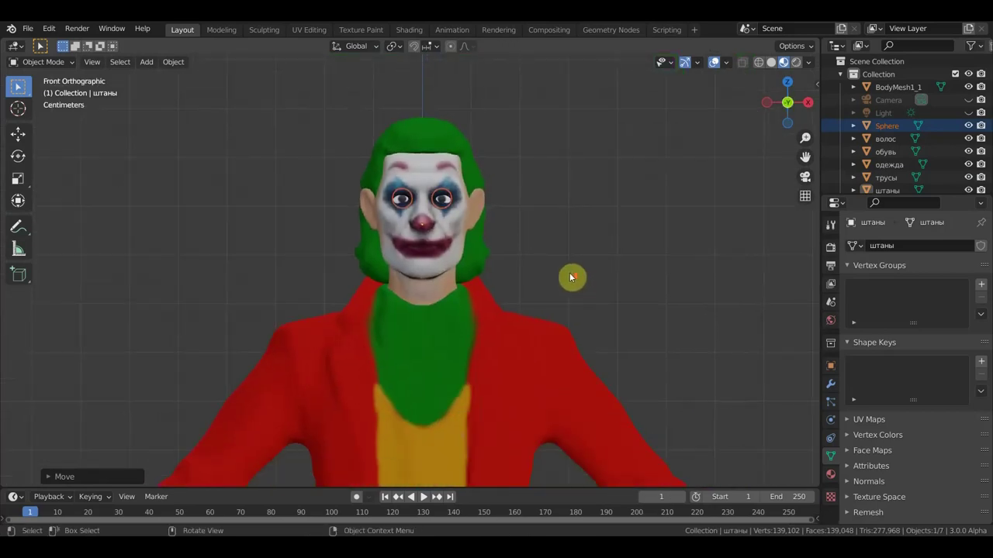
Move the shorts (трусы) right on X and the red pants (штаны) left of the body.
drag(465, 109, 681, 141)
click(442, 280)
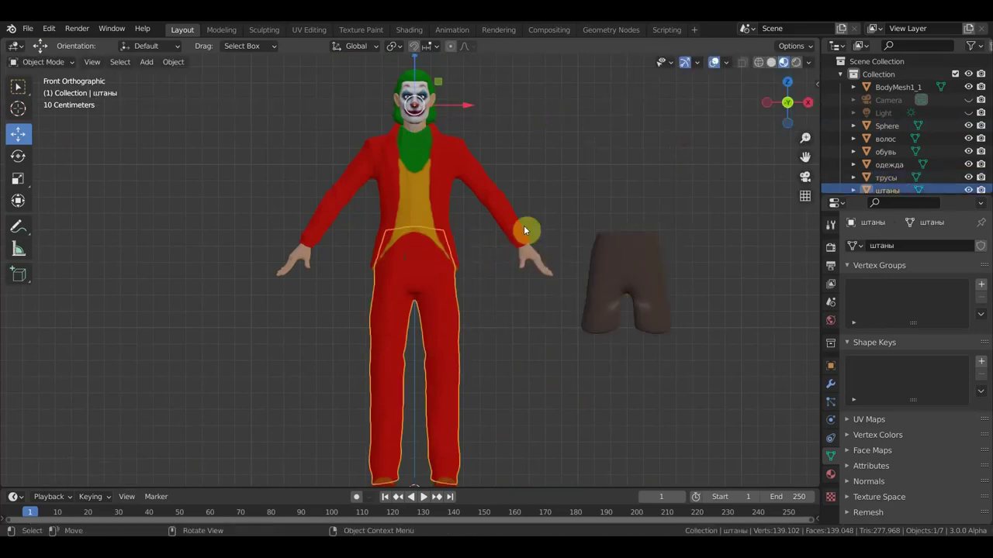
drag(467, 105, 231, 140)
Drag the shorts back onto the body, check from an angle, and return to front view.
click(603, 282)
drag(687, 106, 463, 148)
click(607, 217)
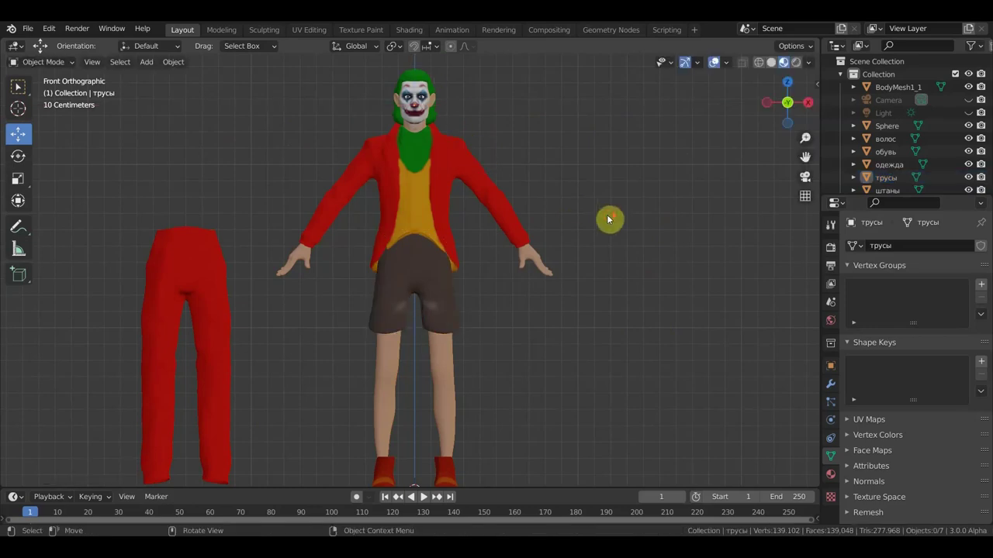
scroll(609, 225, down, 2)
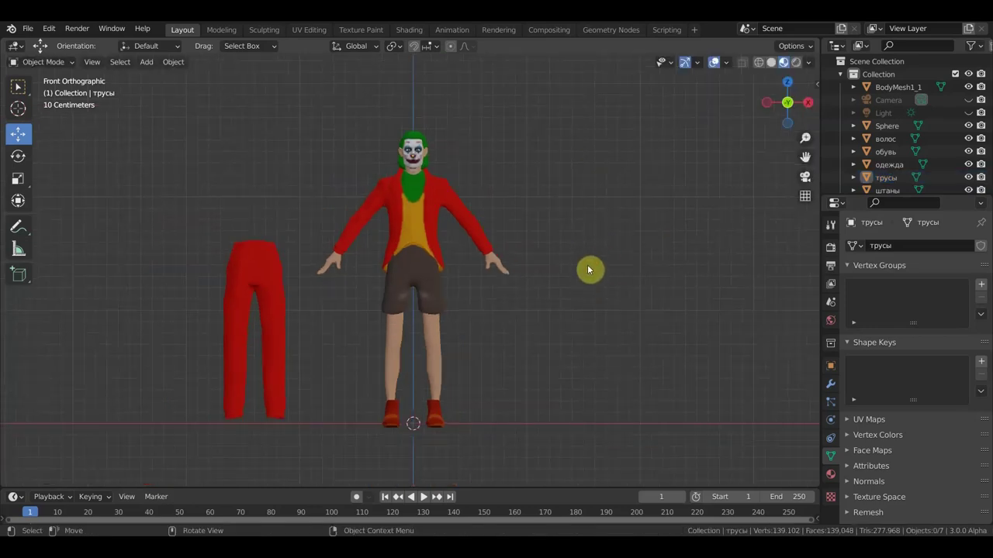
mouse_move(557, 269)
middle_down()
mouse_move(649, 302)
mouse_move(445, 288)
mouse_move(287, 294)
mouse_move(538, 292)
middle_up()
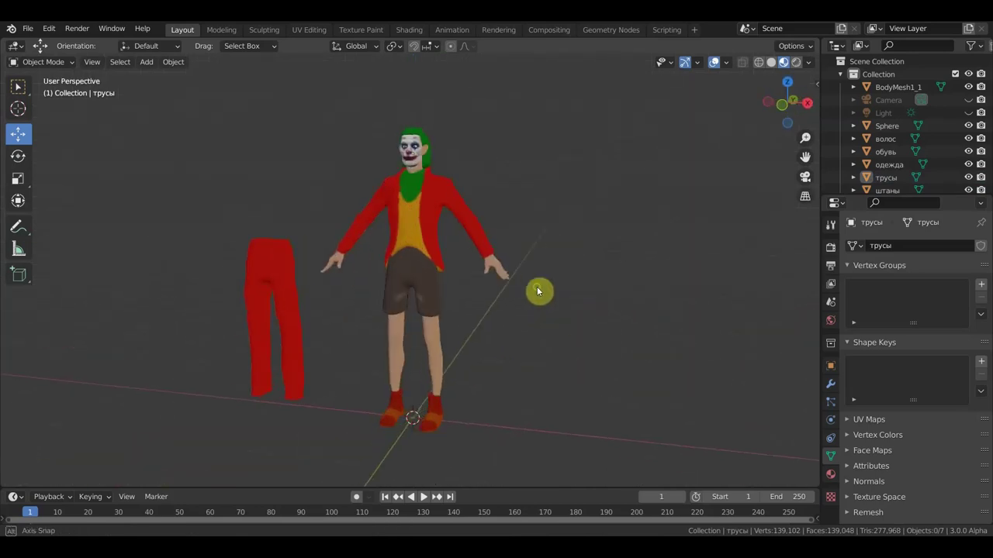
key(KP_1)
Select the jacket (одежда) and drag it right on X, away from the torso.
click(434, 223)
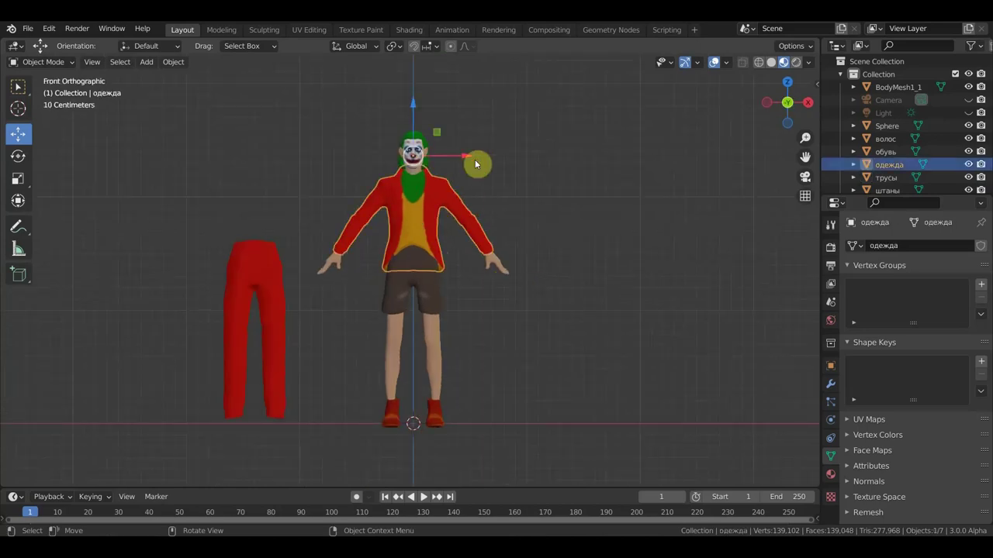
drag(476, 164, 642, 240)
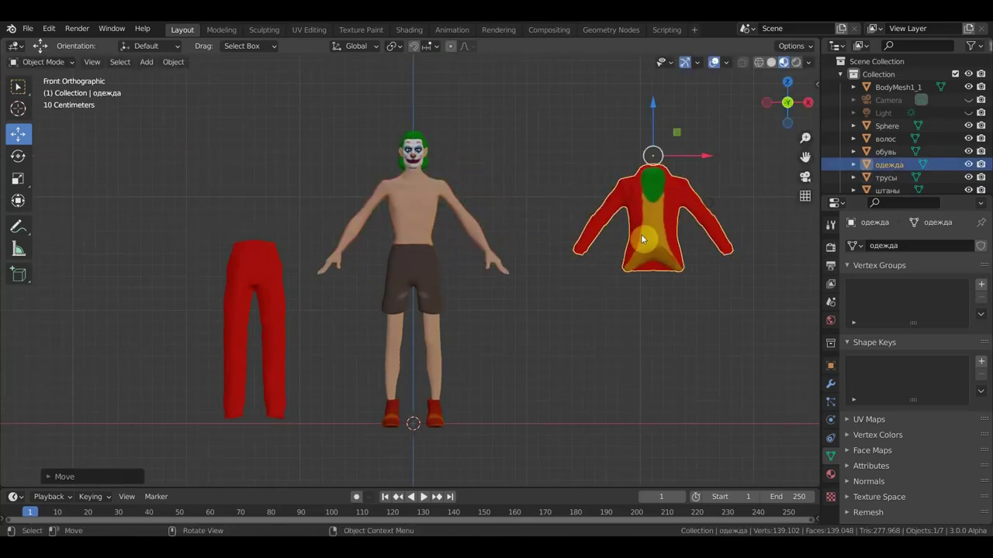
scroll(528, 260, up, 3)
scroll(542, 248, down, 2)
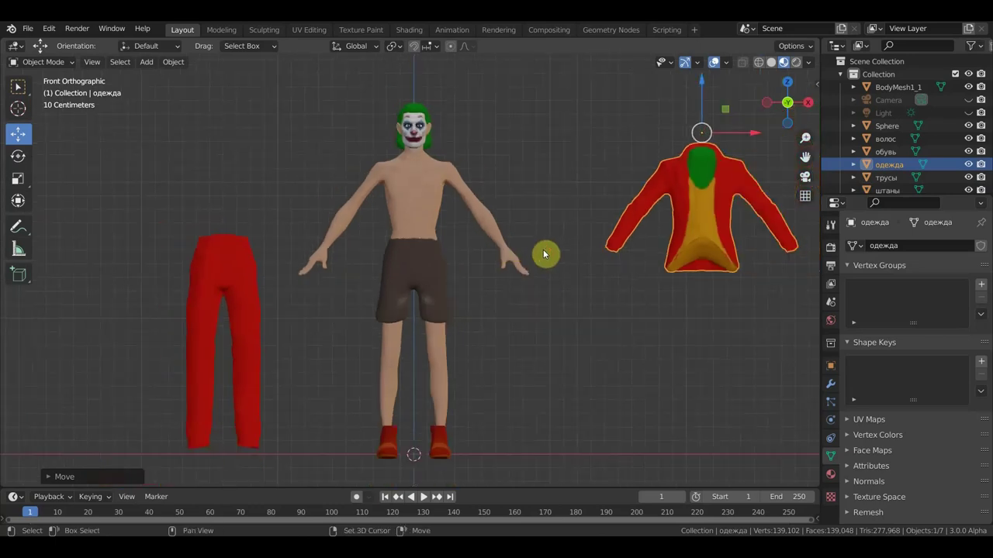
shift+middle_drag(543, 254, 537, 269)
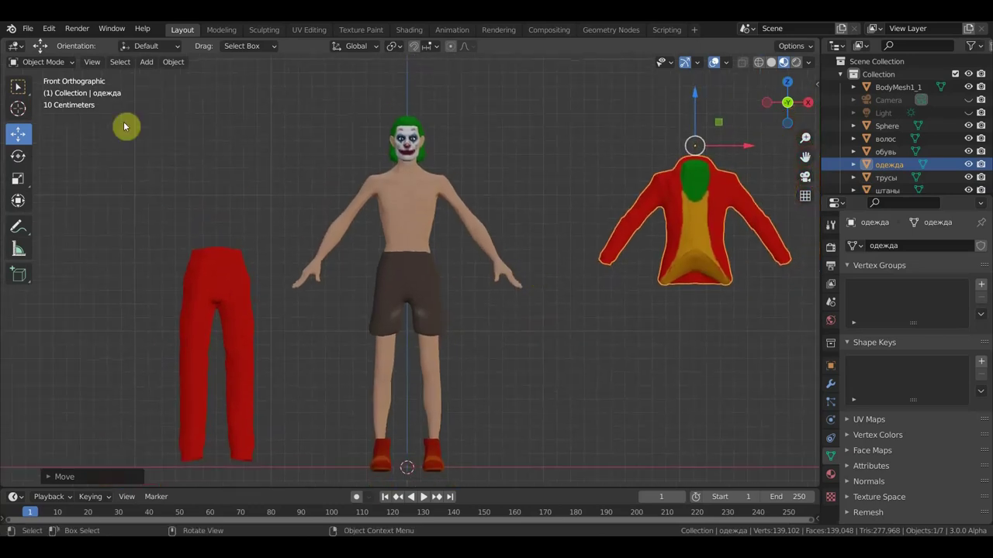
Switch to the Select Box tool and select the shoes (обувь).
click(18, 86)
scroll(490, 299, down, 1)
scroll(490, 298, right, 3)
scroll(487, 300, down, 2)
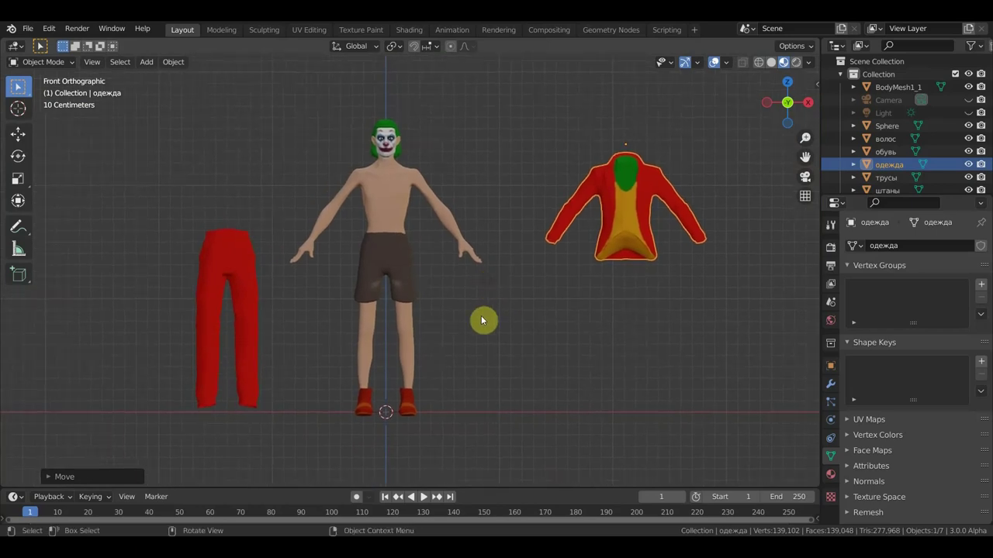
click(411, 411)
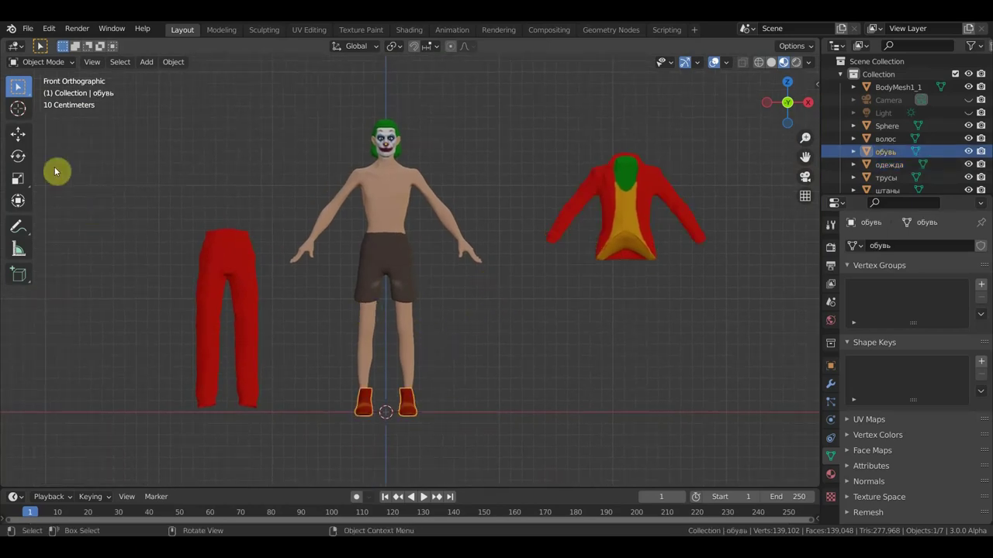
Move the shoes right on X beneath the jacket, then orbit to inspect and return to front view.
click(18, 134)
drag(437, 145, 682, 225)
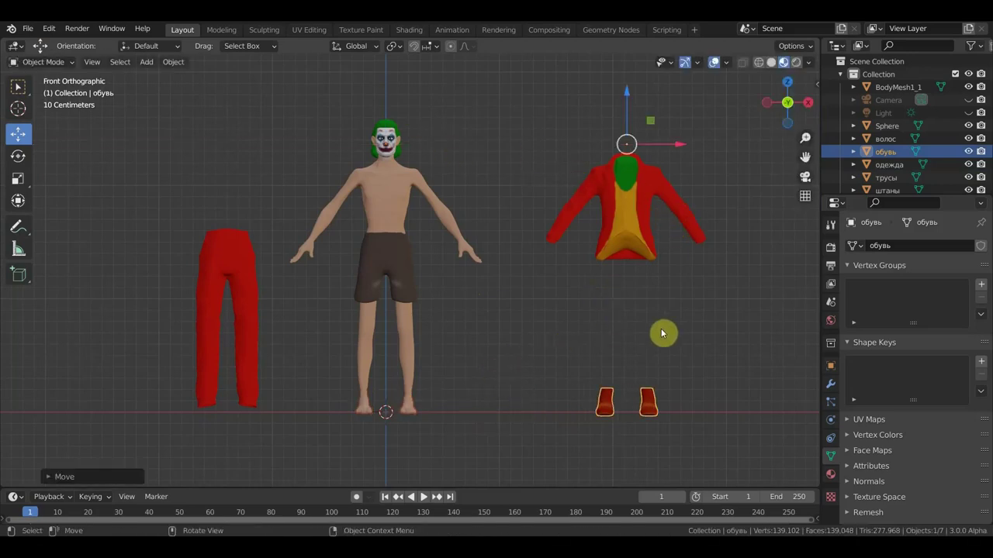
click(17, 86)
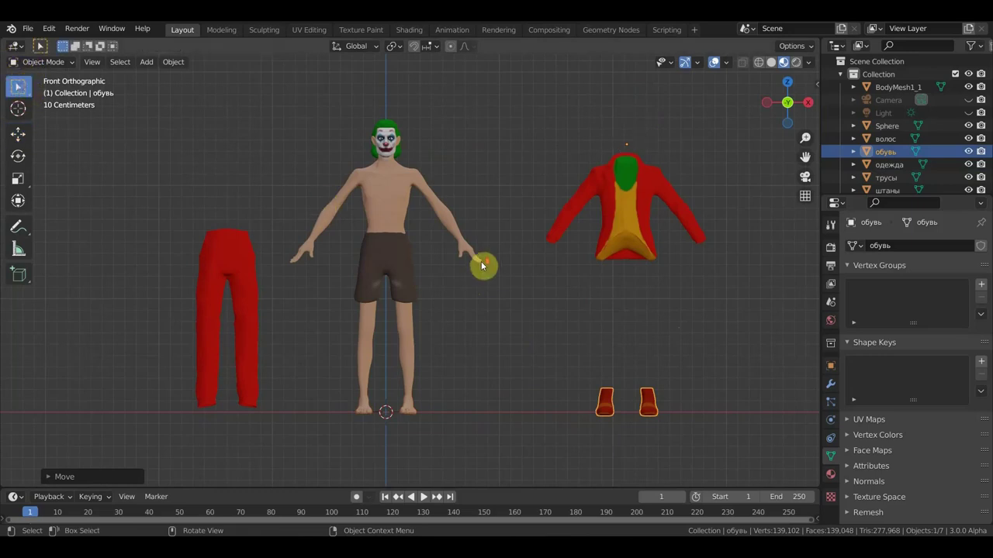
scroll(483, 266, down, 2)
scroll(497, 266, down, 1)
mouse_move(534, 267)
middle_down()
mouse_move(476, 287)
mouse_move(346, 284)
mouse_move(532, 276)
middle_up()
scroll(553, 278, up, 1)
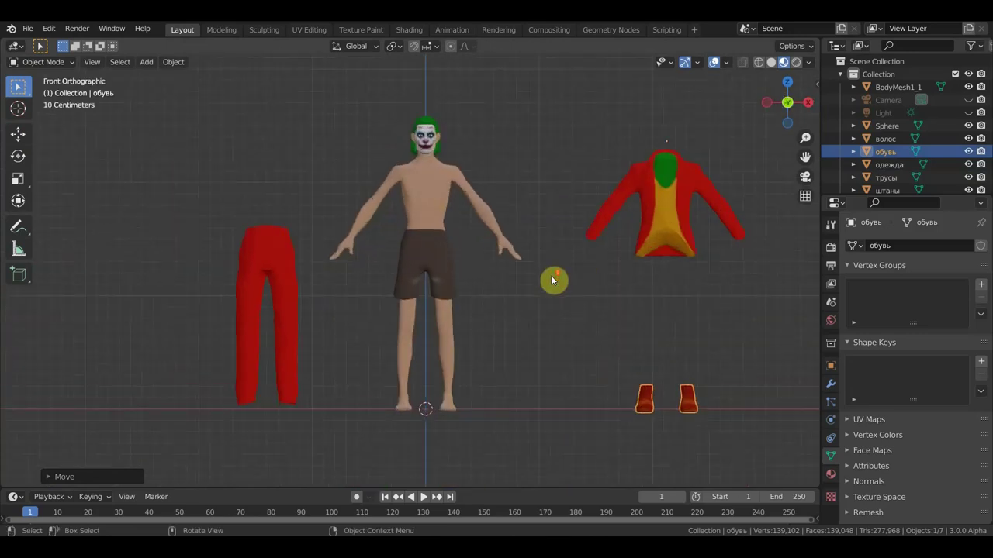
scroll(552, 279, up, 1)
scroll(519, 279, up, 1)
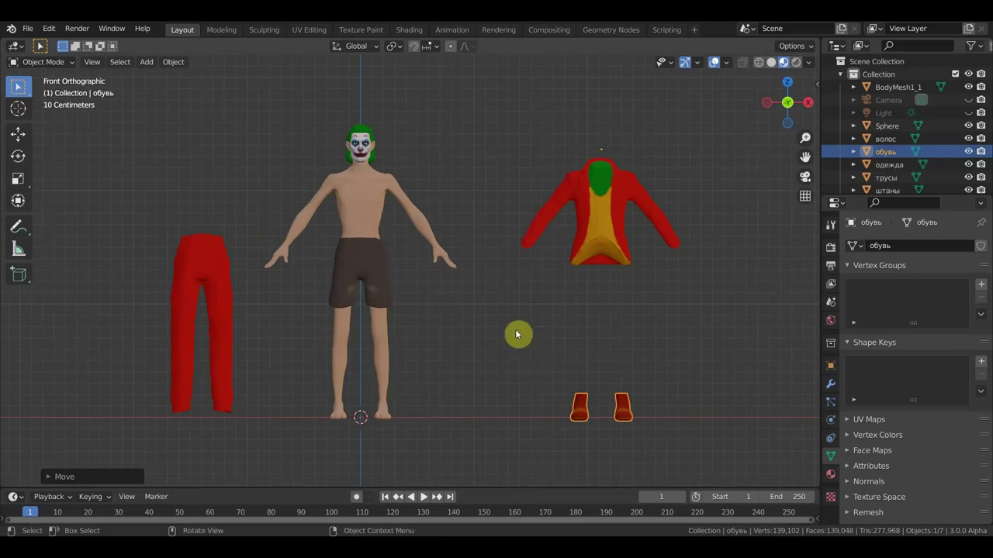
mouse_move(526, 366)
middle_down()
mouse_move(632, 373)
mouse_move(541, 374)
mouse_move(613, 368)
middle_up()
key(KP_1)
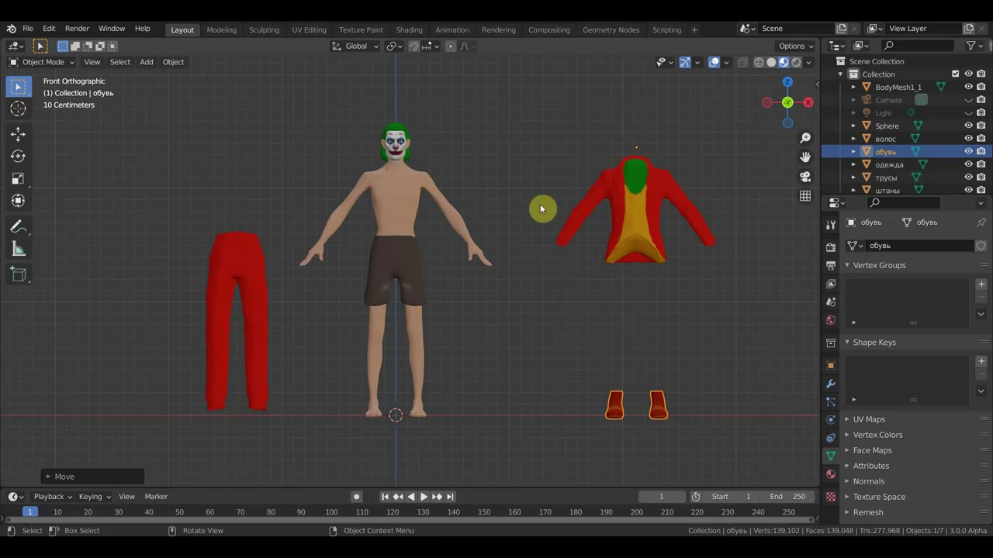